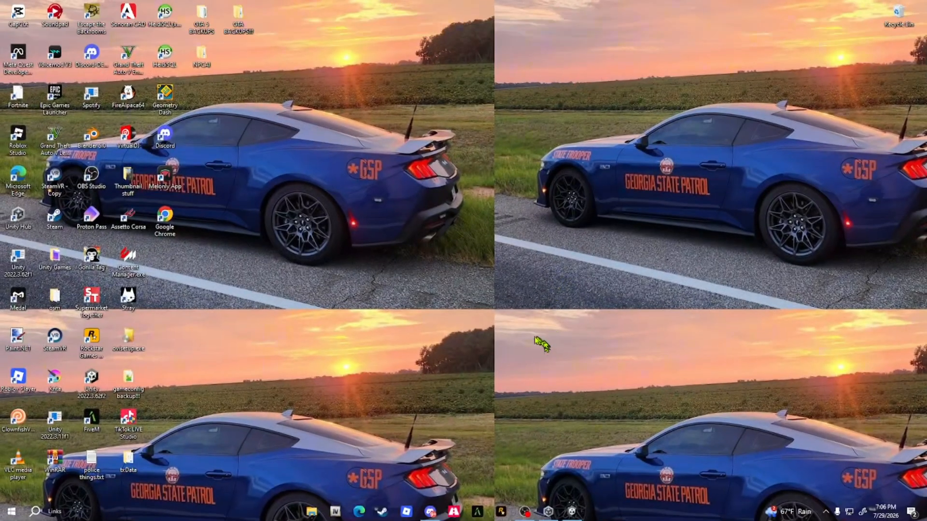
Switch to Discord and download COUNTDOWN-TELEPORT.unitypackage from the COUNTDOWN TELEPORT post in the scripts channel
click(431, 511)
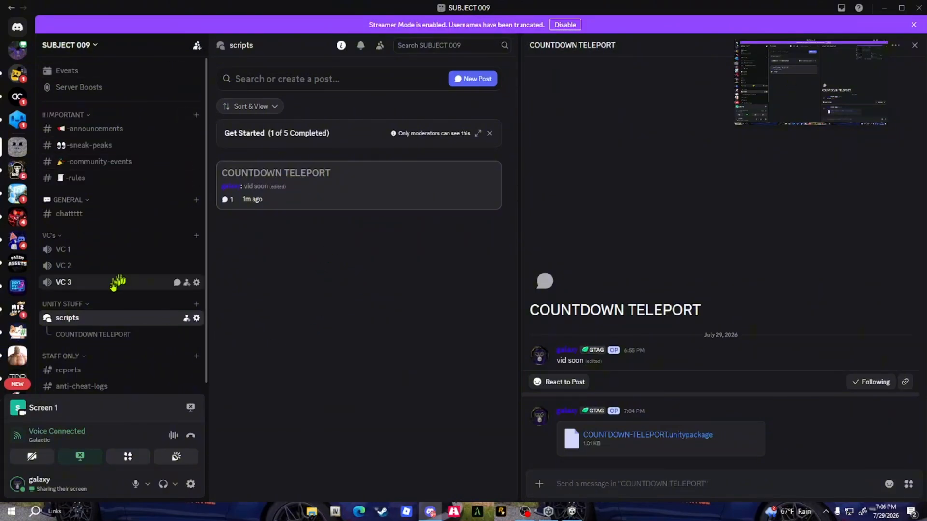
scroll(106, 290, down, 1)
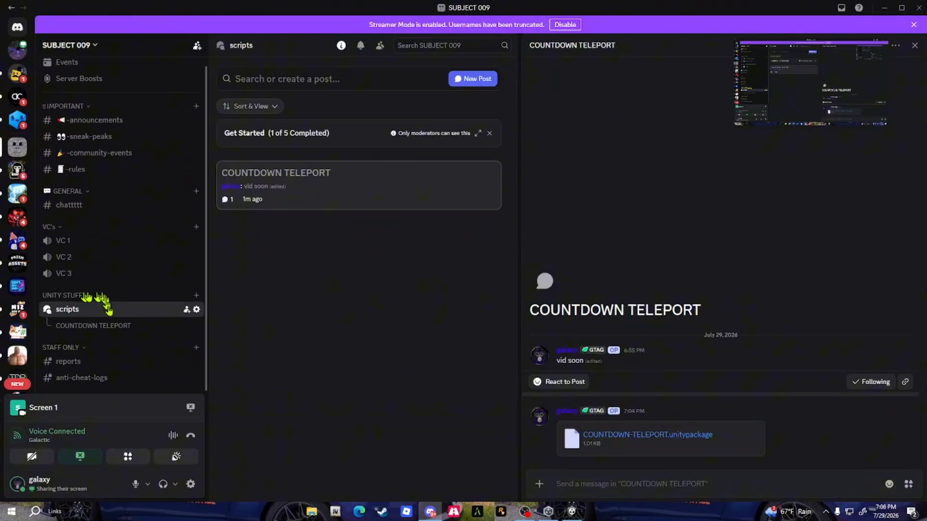
click(85, 309)
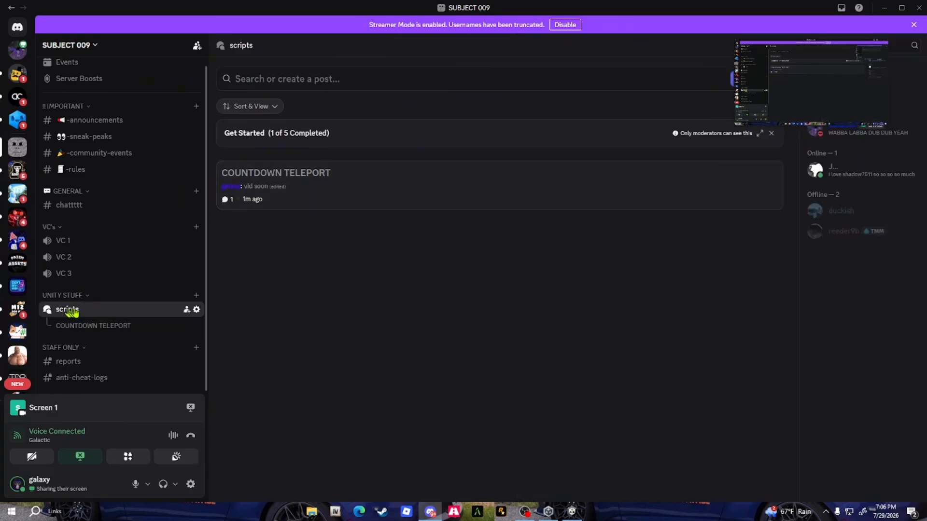
click(323, 195)
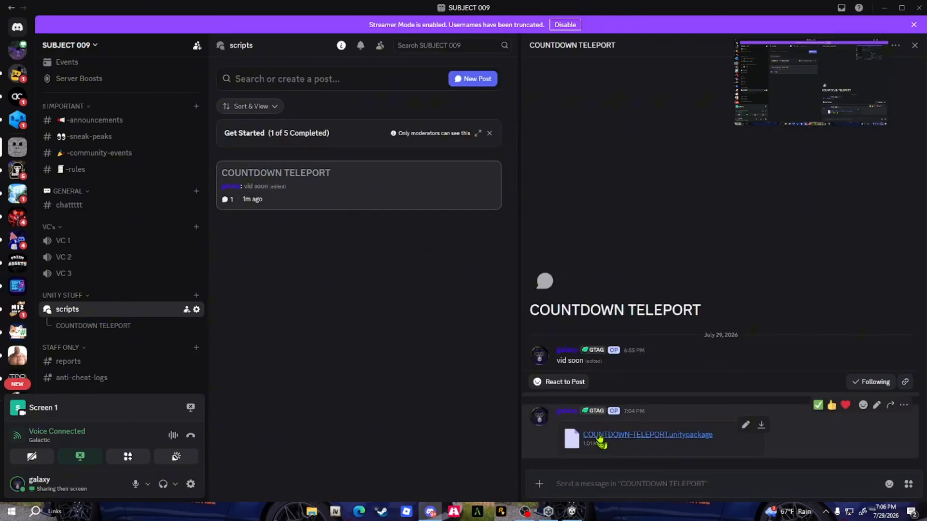
click(761, 425)
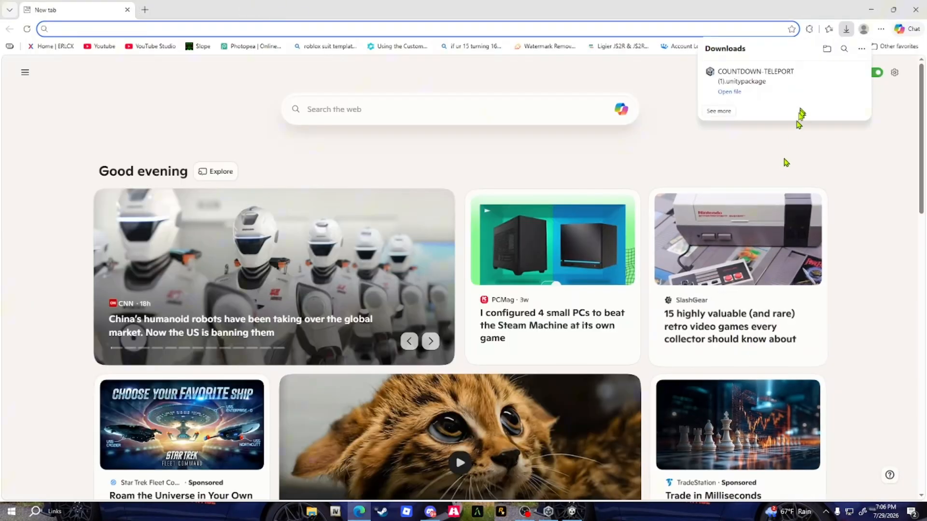
Switch to the Unity project and import COUNTDOWN-TELEPORT (1).unitypackage from Downloads as a custom package
click(762, 92)
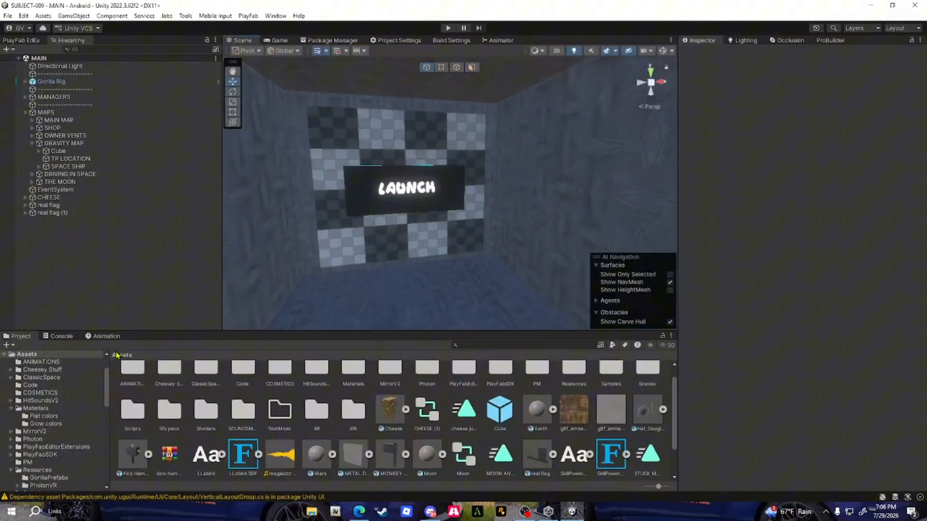
scroll(426, 442, down, 2)
right_click(400, 462)
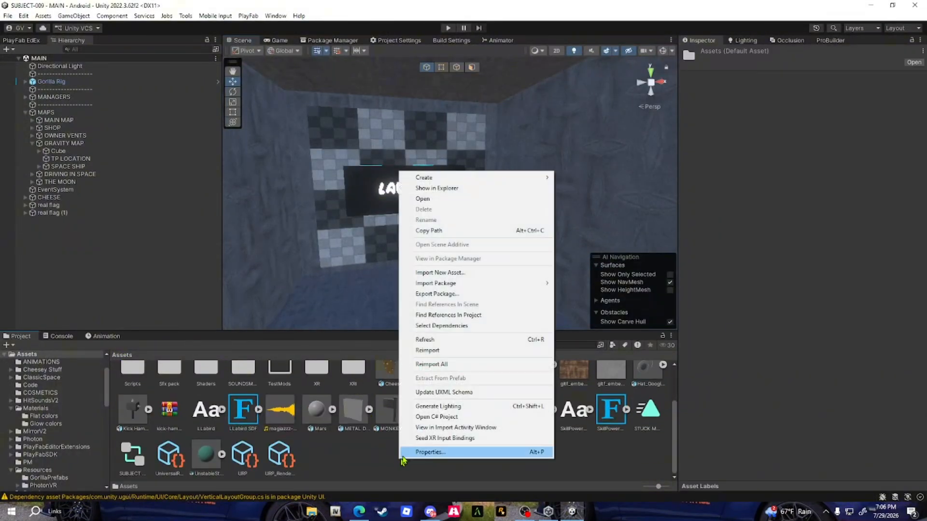
mouse_move(467, 285)
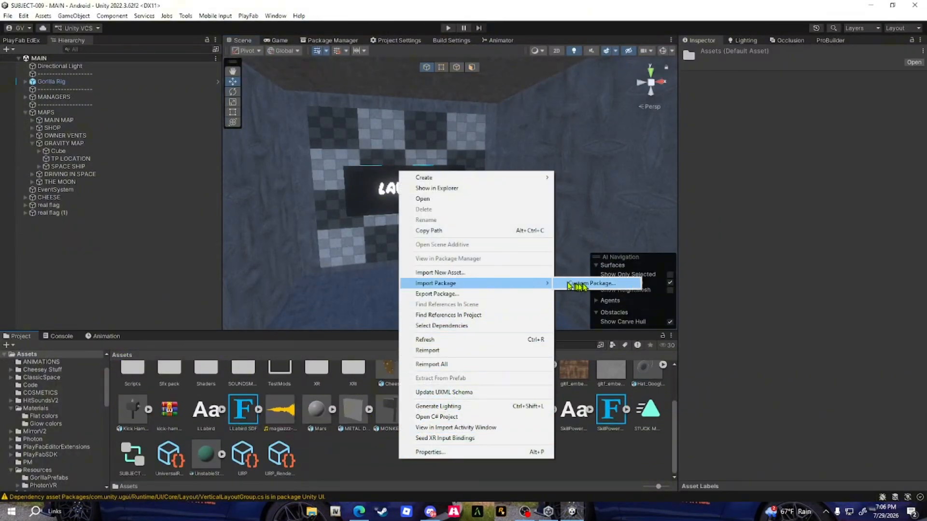
click(581, 283)
click(341, 240)
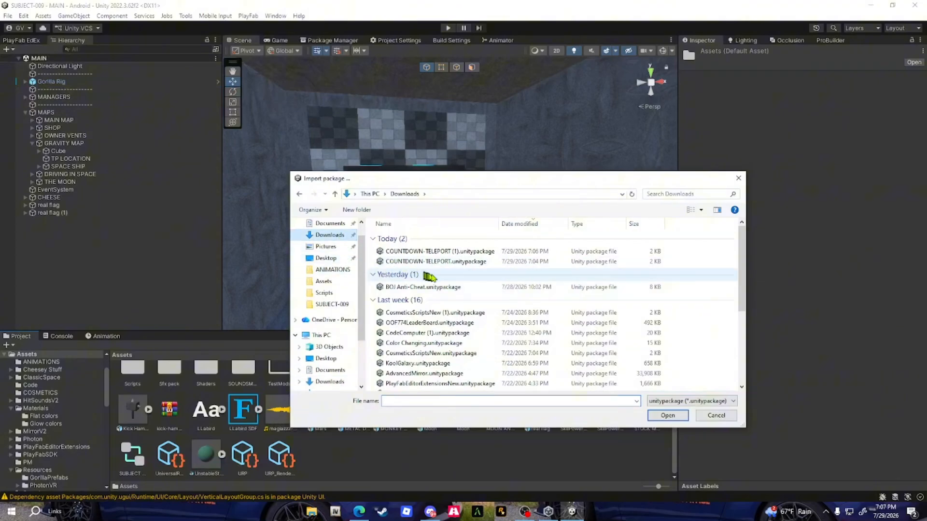
double_click(437, 252)
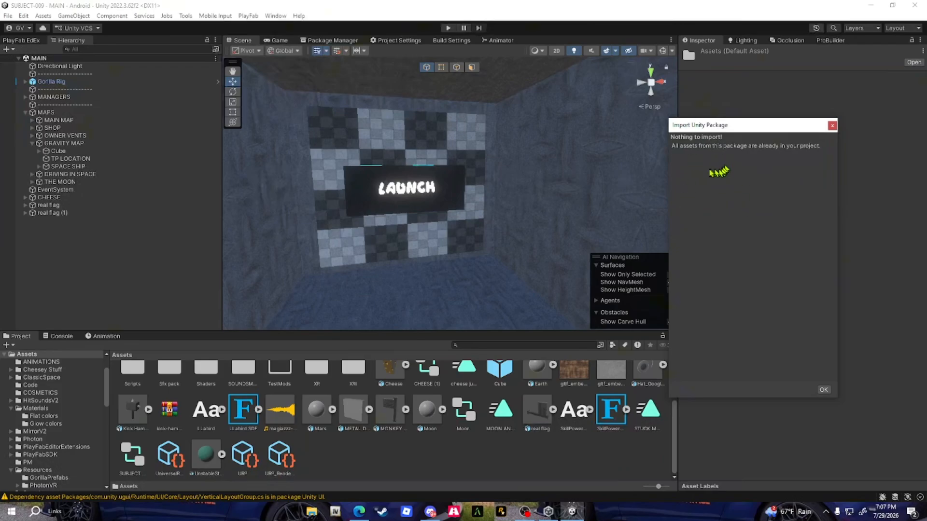
click(824, 390)
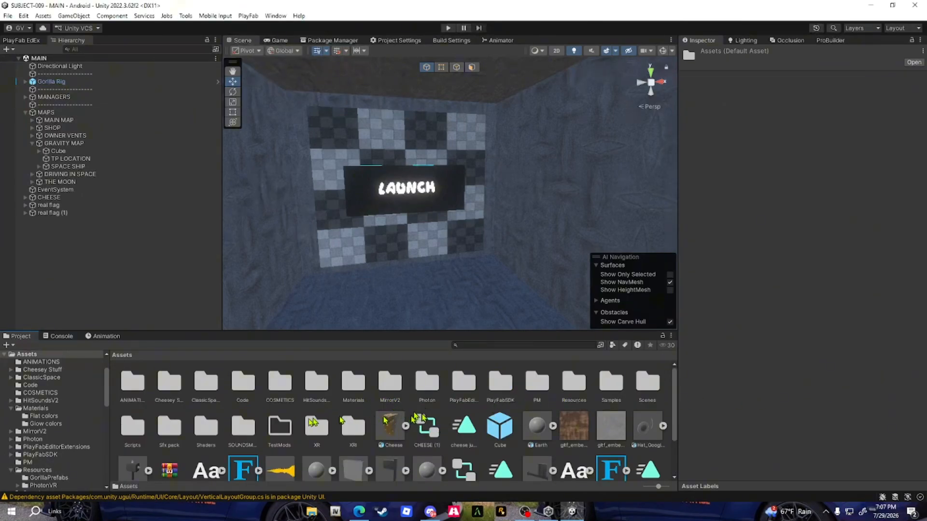
Open the Scripts folder in Assets and select the LAUNCH cube in the scene
double_click(138, 427)
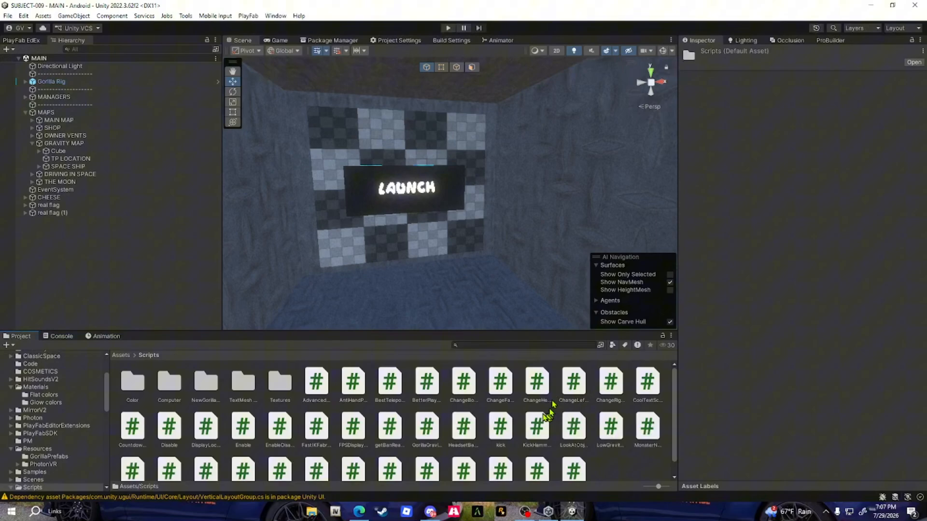
key(w)
right_drag(549, 241, 504, 233)
key(s)
key(w)
key(s)
key(w)
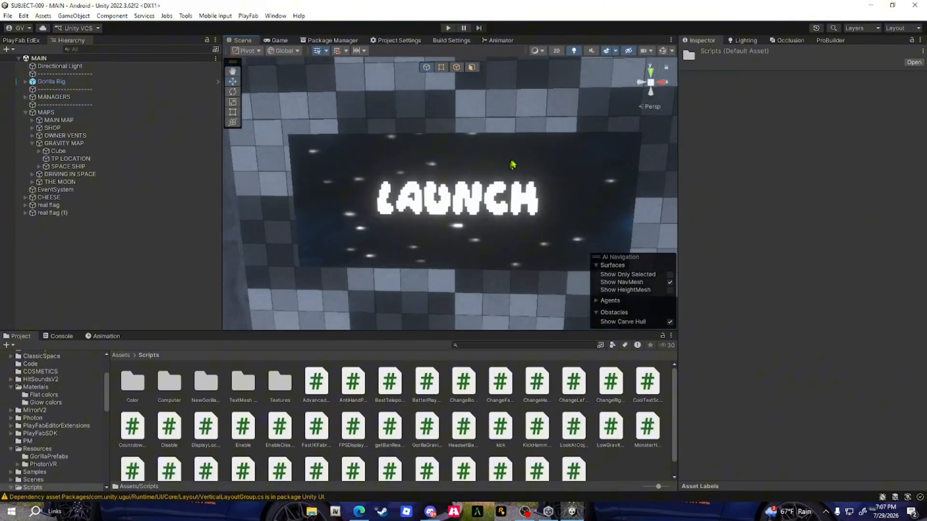
click(513, 164)
right_drag(535, 266, 549, 268)
key(s)
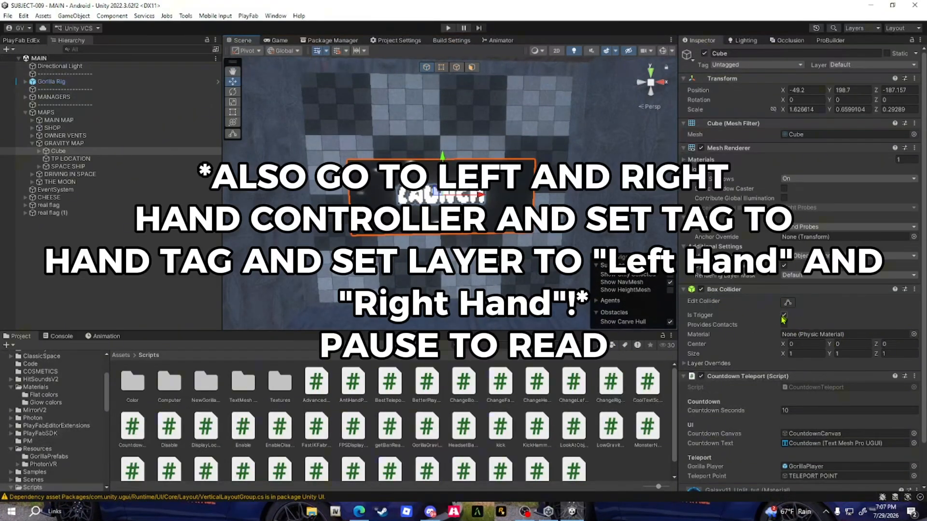
Assign GorillaPlayer from the Gorilla Rig as the Gorilla Player of the cube's Countdown Teleport script
scroll(773, 324, down, 3)
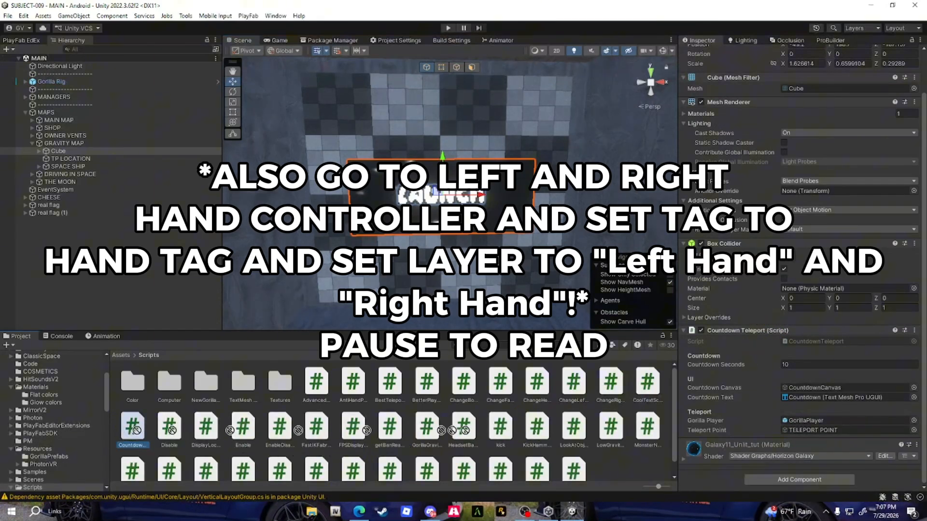
scroll(650, 470, down, 1)
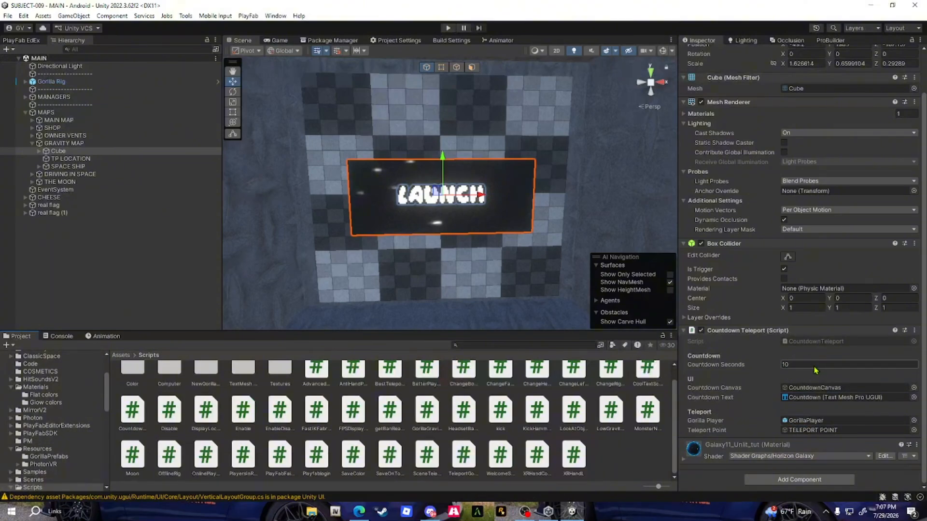
click(25, 83)
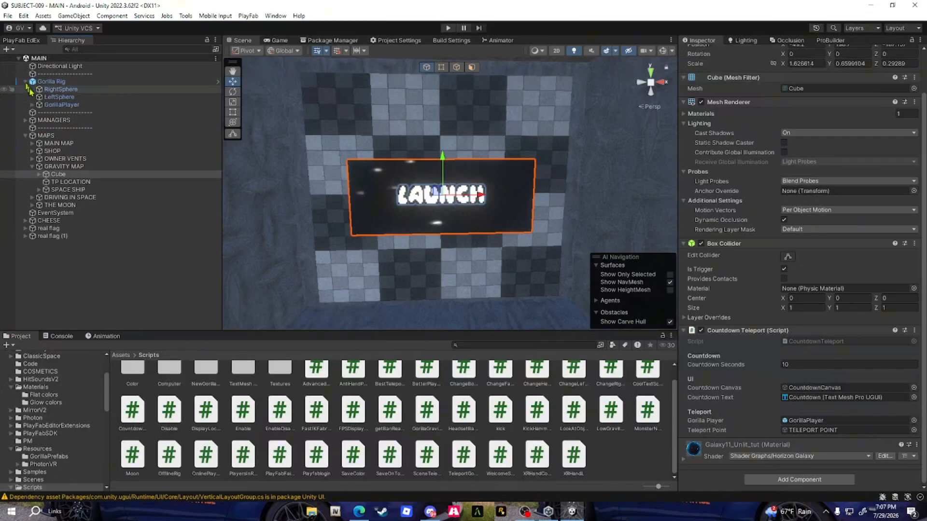
drag(63, 106, 803, 455)
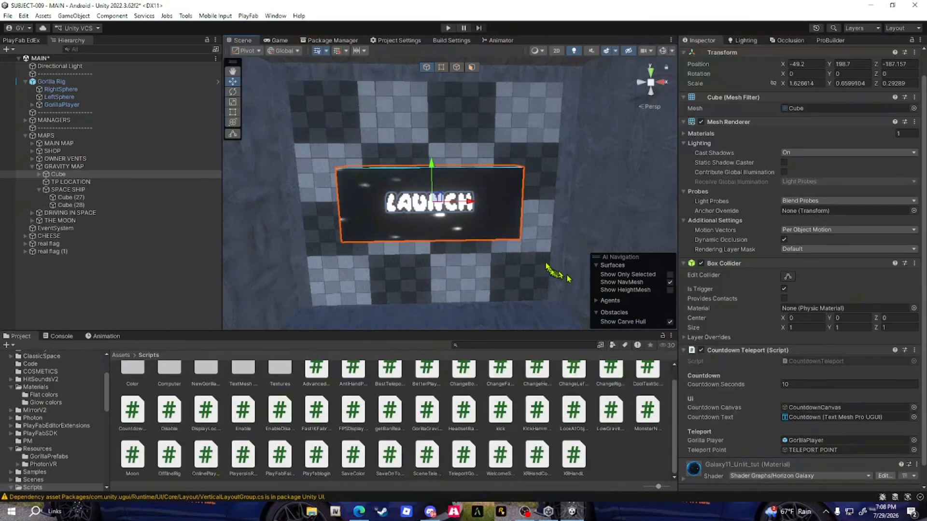
Create an empty object named teleport at the scene root and move it to a new spot outside the room
key(s)
right_drag(546, 264, 306, 296)
click(322, 252)
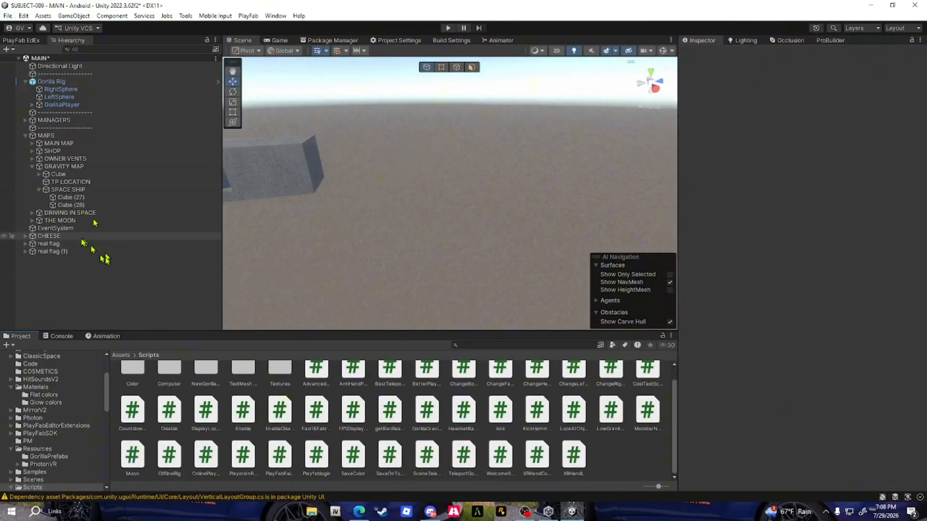
right_click(68, 259)
click(124, 338)
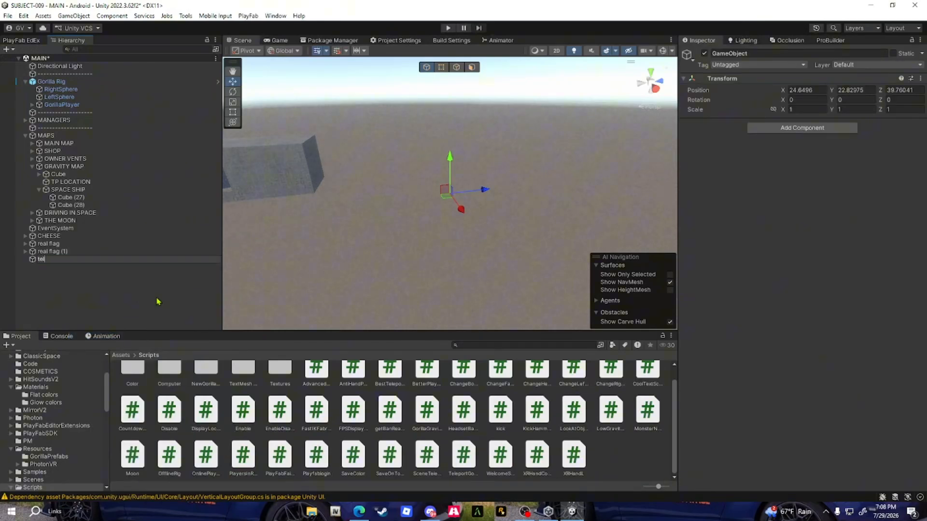
text(teleport)
key(Return)
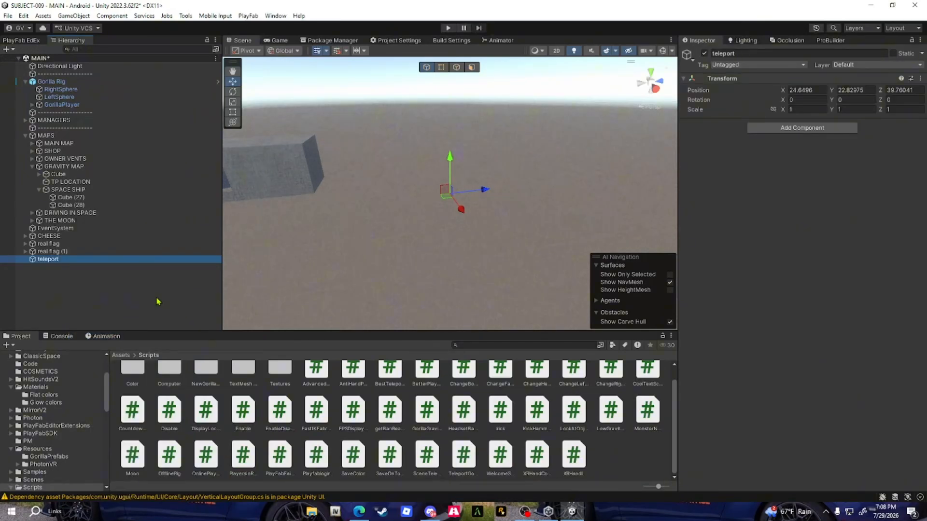
drag(444, 190, 530, 216)
Select the LAUNCH cube and try assigning the teleport object as its Countdown Teleport script's Teleport Point
right_drag(373, 212, 539, 202)
key(w)
click(557, 163)
key(d)
mouse_move(558, 164)
right_down()
mouse_move(563, 170)
mouse_move(530, 189)
mouse_move(561, 174)
right_up()
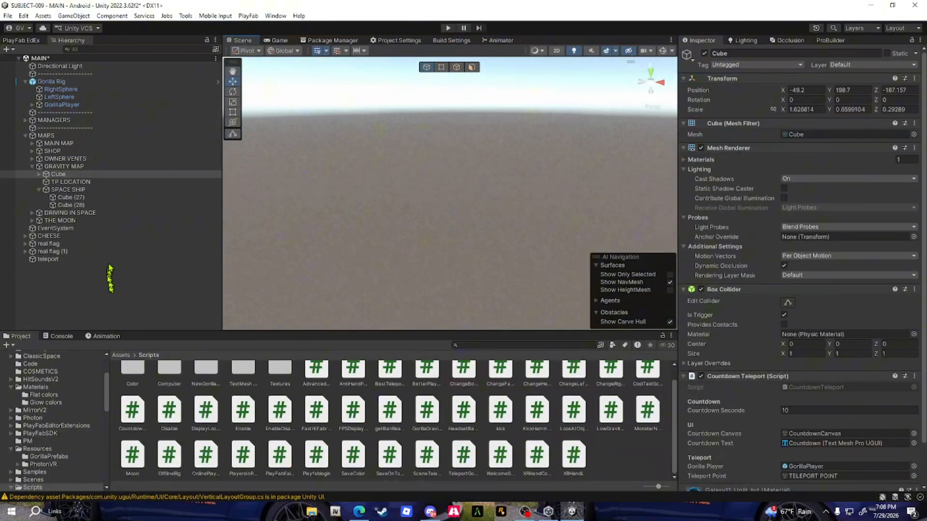
drag(116, 260, 832, 436)
scroll(714, 437, down, 1)
click(684, 460)
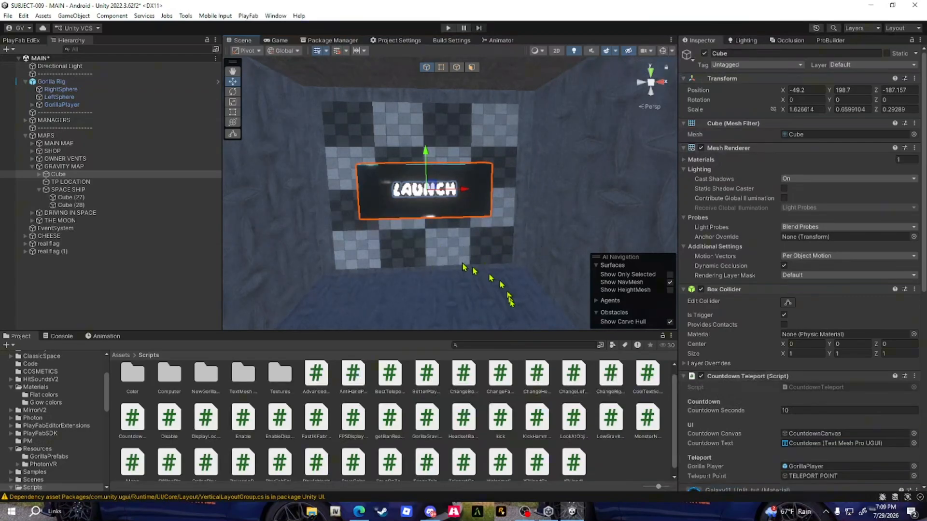
Add a UI Canvas as a child of the Main Camera inside GorillaPlayer
click(54, 81)
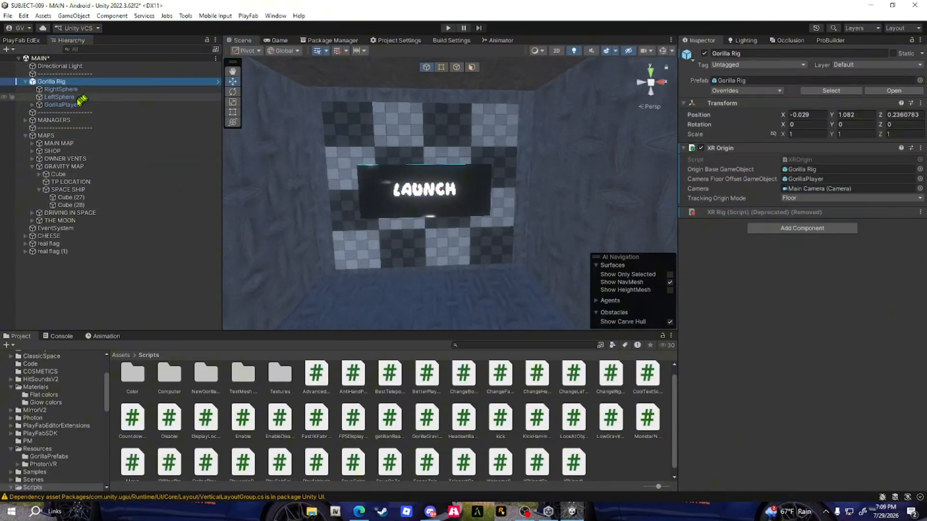
click(61, 104)
click(32, 106)
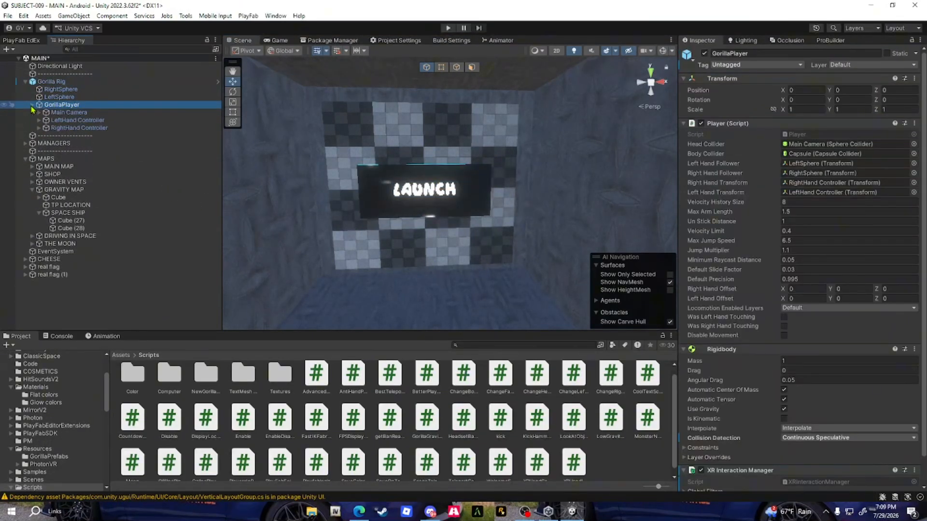
click(58, 113)
click(40, 113)
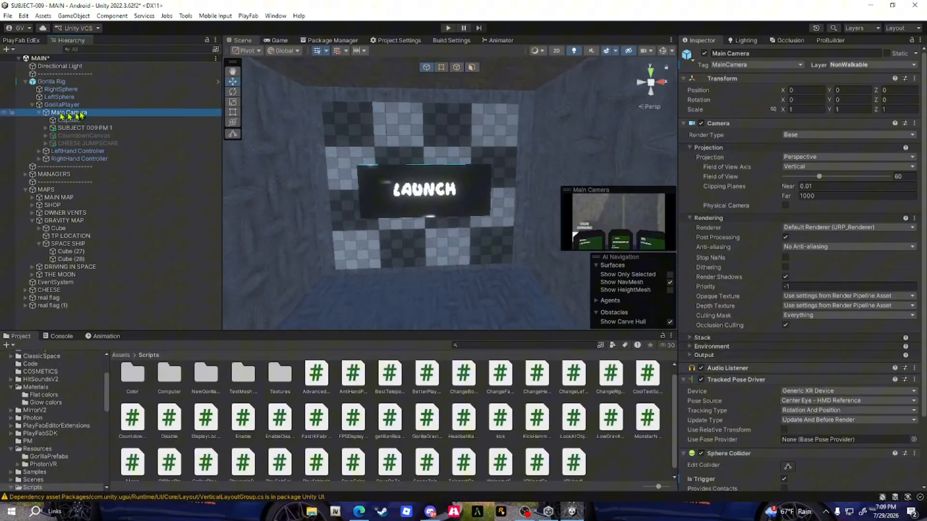
right_click(81, 115)
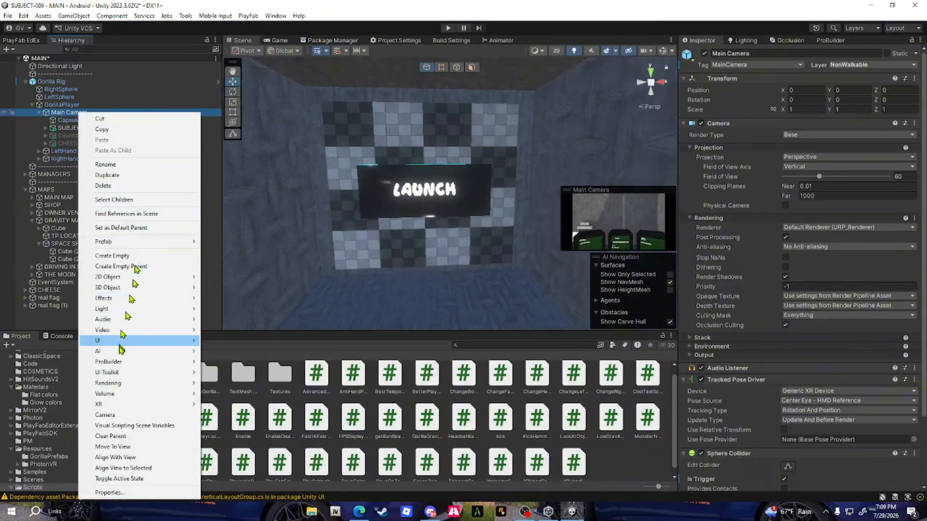
mouse_move(121, 343)
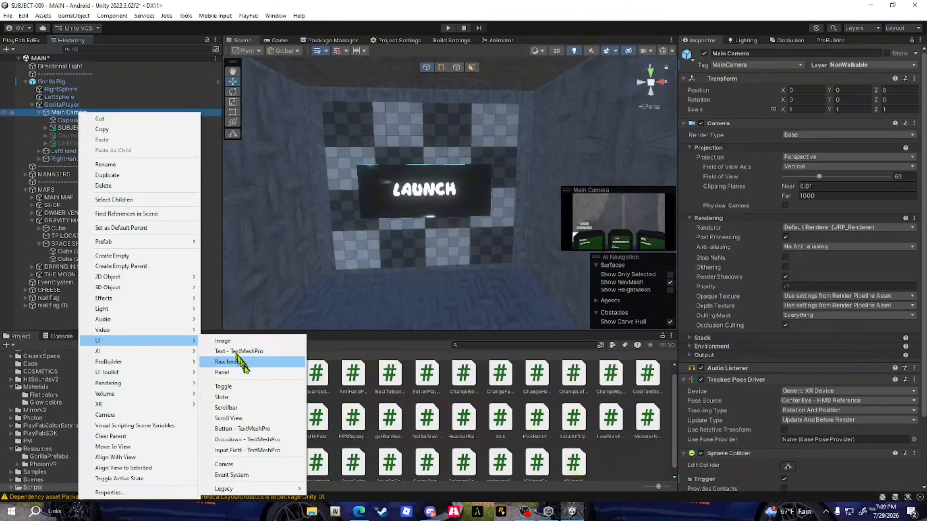
click(241, 464)
Rename the new canvas as CountdownCanvas and delete it, keeping the existing disabled one
right_click(89, 151)
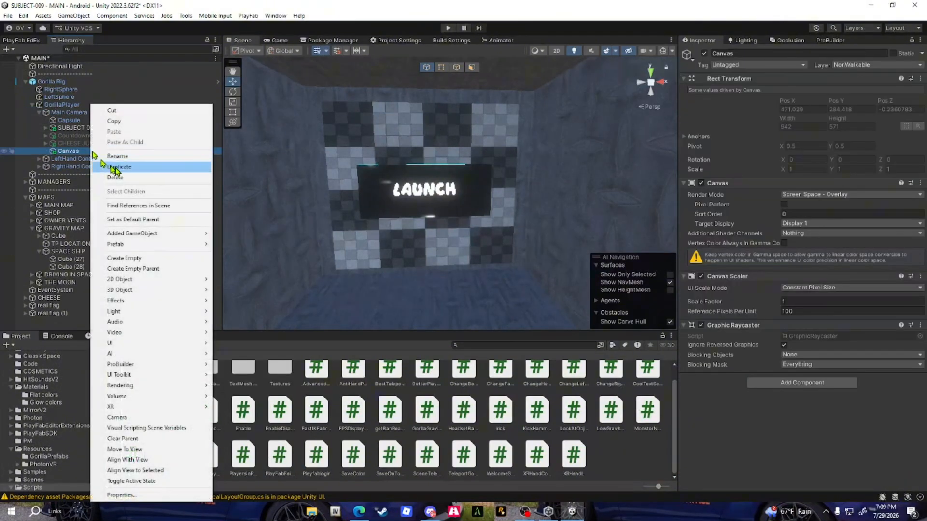
click(141, 157)
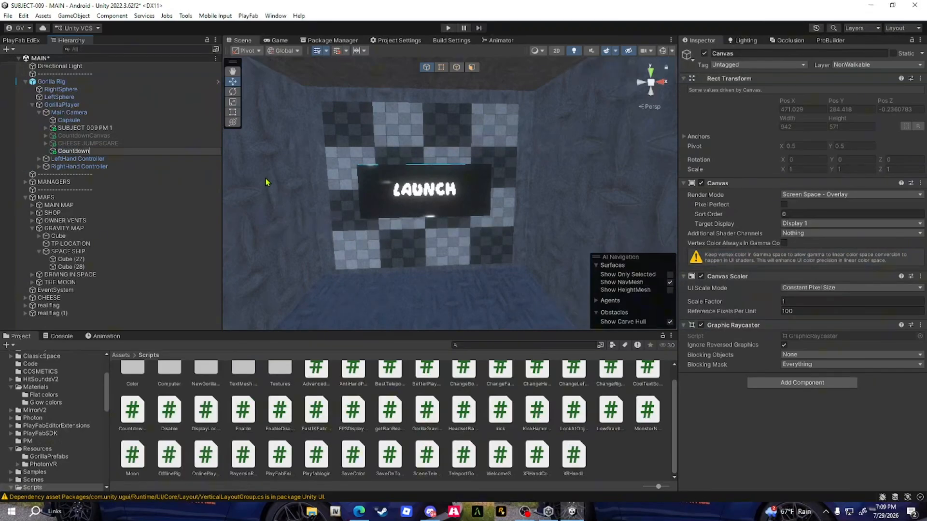
text(CountdownCanvas)
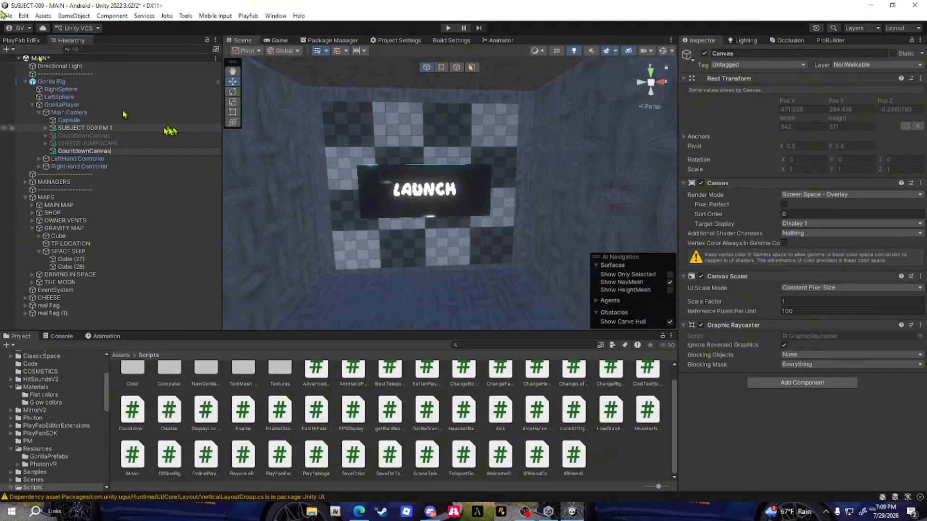
key(Return)
right_click(107, 151)
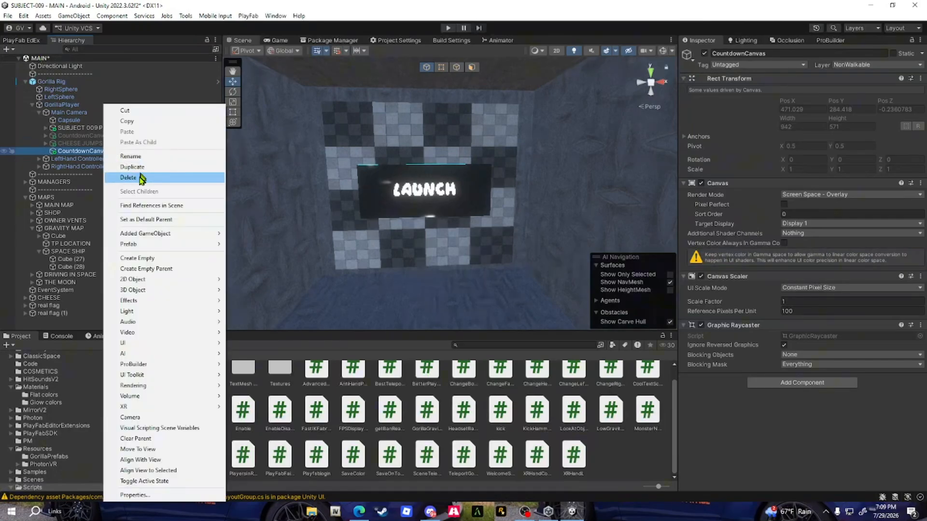
click(143, 178)
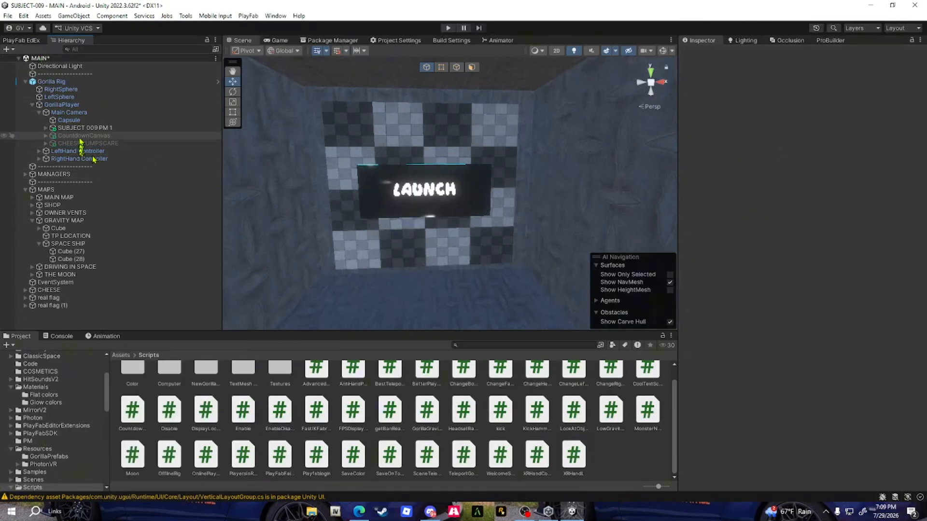
Add a 3D TextMeshPro text named TEXT under CountdownCanvas and delete it, keeping the existing Countdown text
click(45, 136)
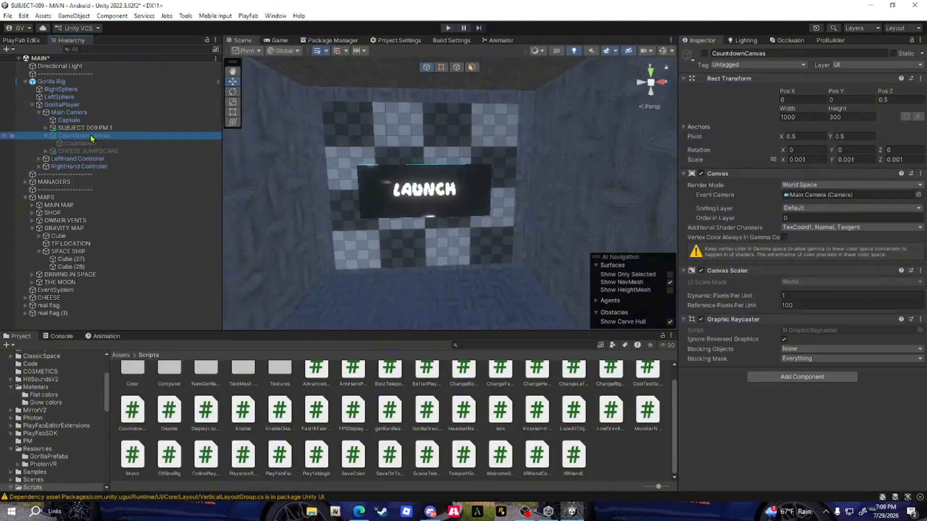
right_click(92, 139)
mouse_move(147, 293)
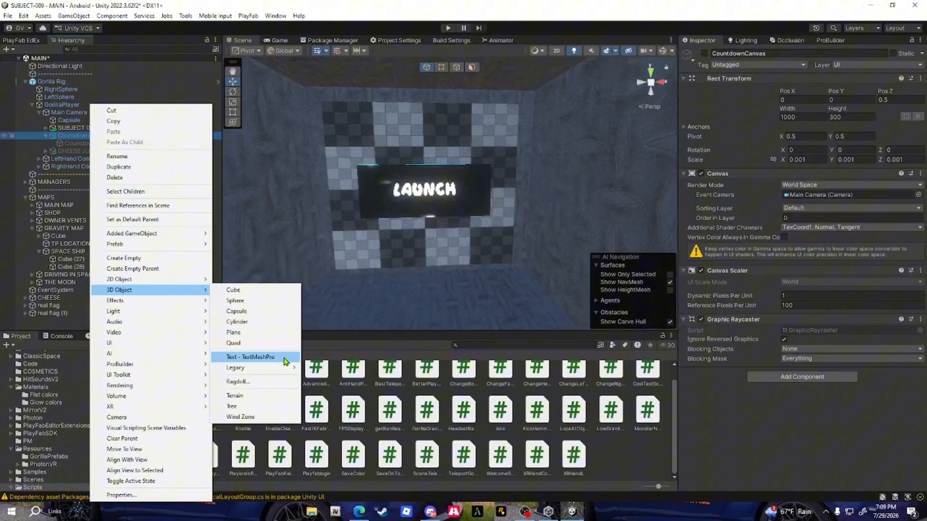
click(285, 359)
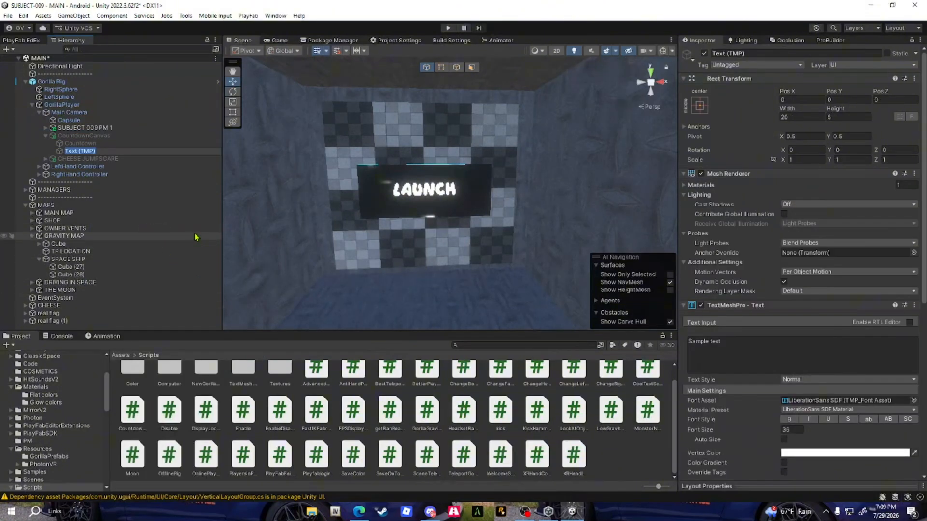
key(Return)
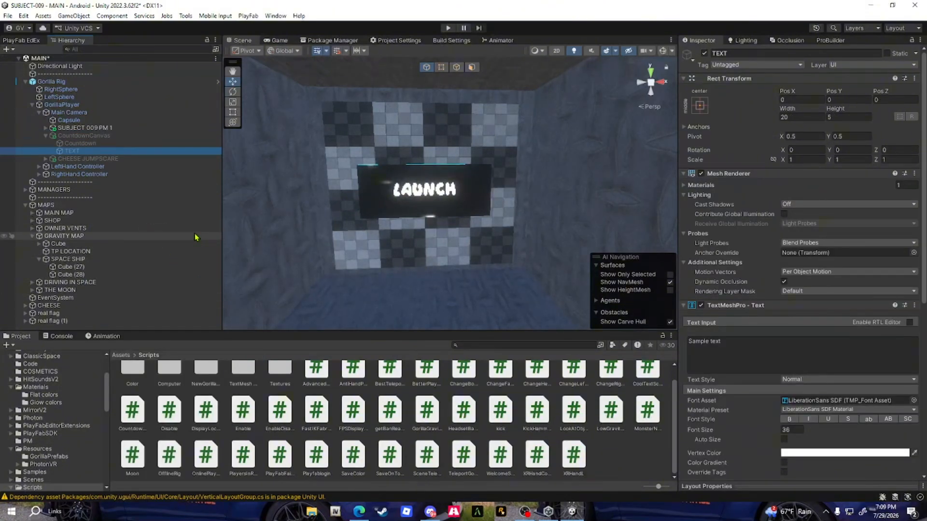
right_click(114, 151)
click(145, 178)
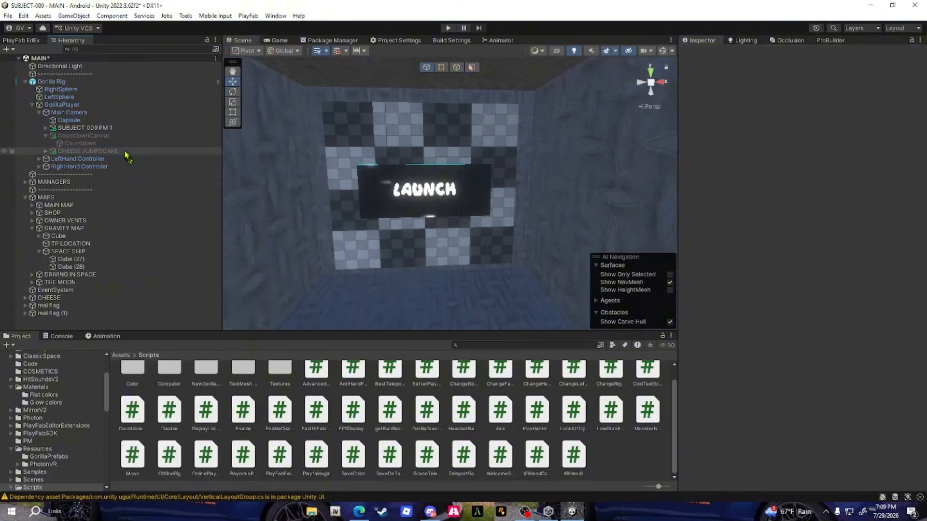
Review the CountdownCanvas and its Countdown text, examining the text's anchor presets, pivot and center alignment
click(123, 144)
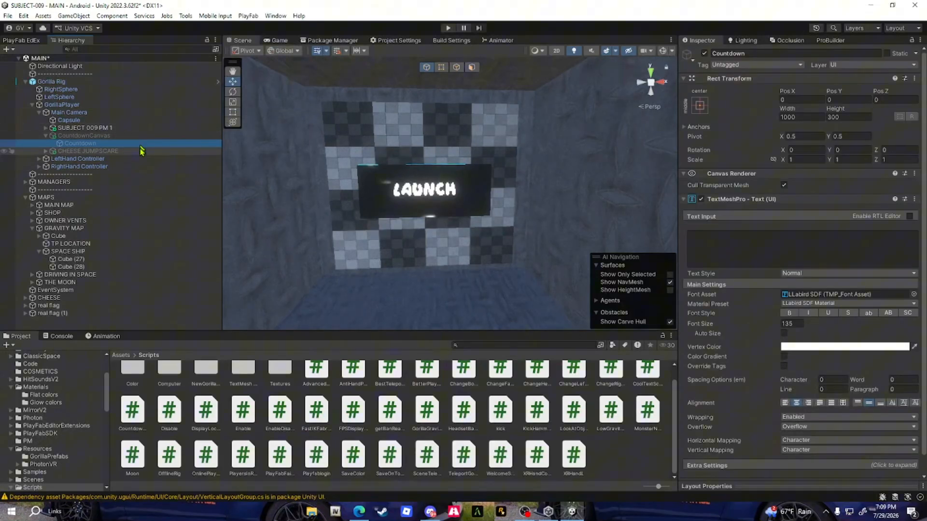
click(121, 137)
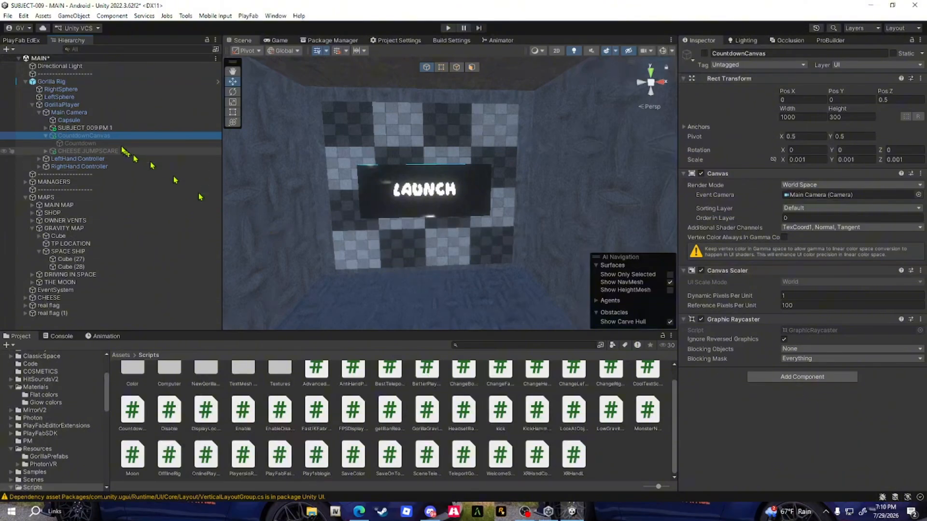
click(97, 144)
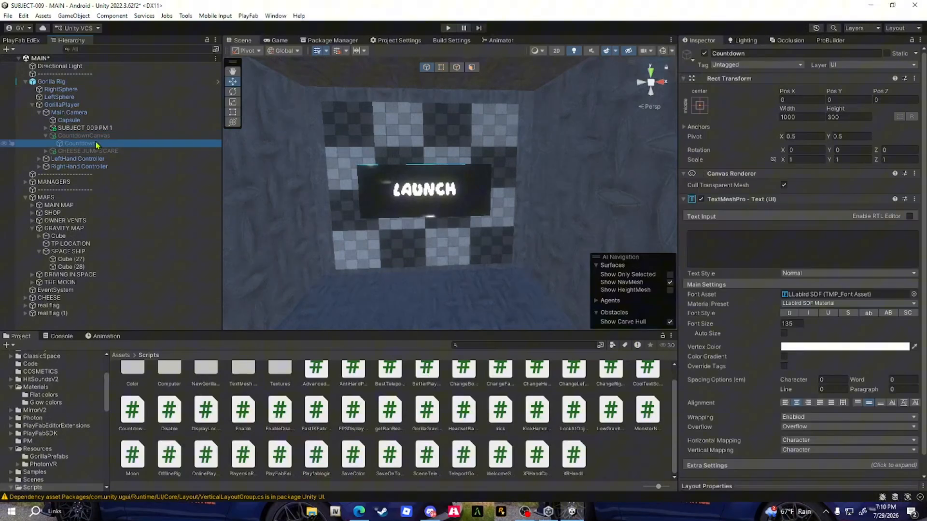
click(701, 106)
key(alt)
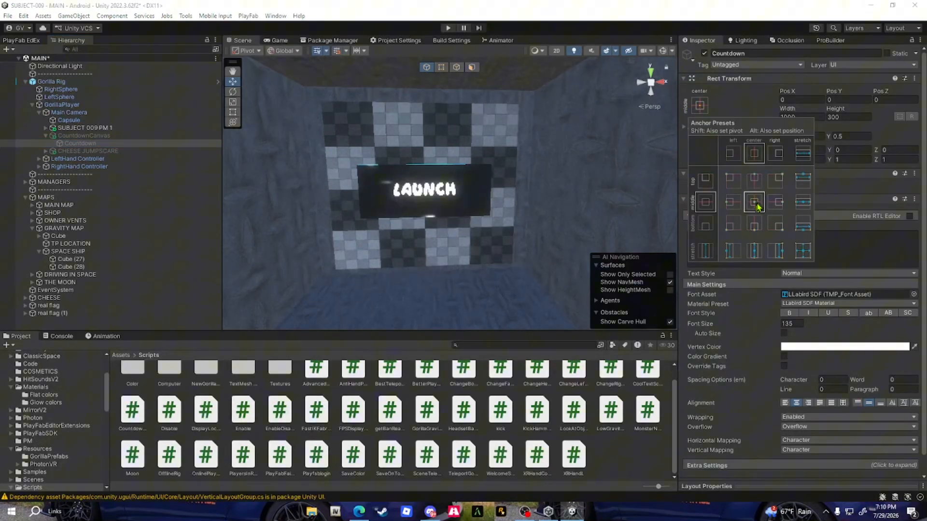
click(731, 102)
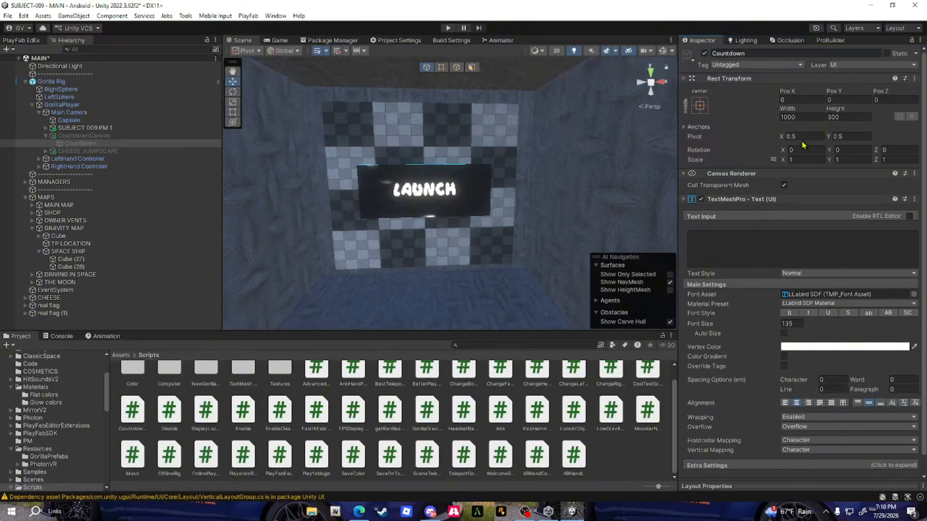
click(842, 139)
scroll(766, 277, down, 1)
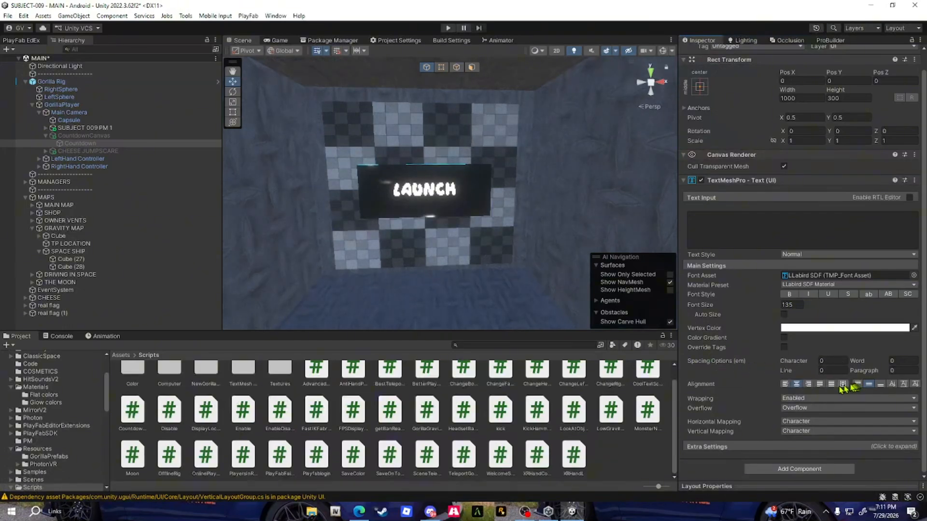
click(796, 384)
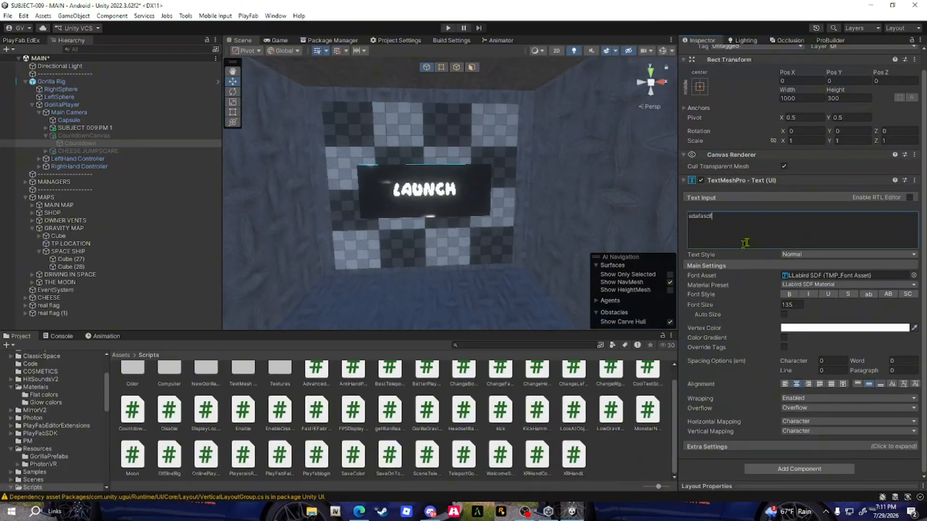
Clear the sample text from the Countdown object's TextMeshPro text input
key(ctrl+a)
key(BackSpace)
key(ctrl+a)
key(BackSpace)
click(701, 478)
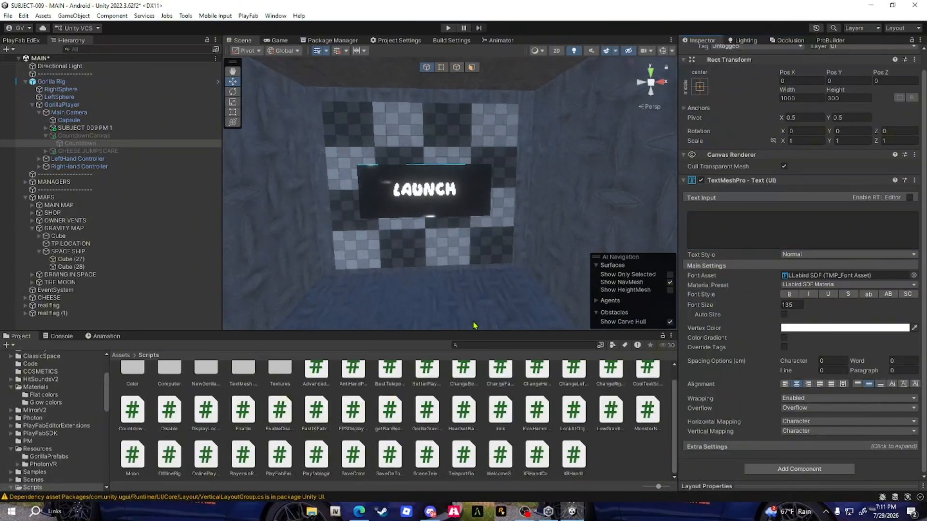
Assign CountdownCanvas and its Countdown text to the Countdown Canvas and Countdown Text of the LAUNCH cube's Countdown Teleport script
click(456, 182)
scroll(518, 214, up, 5)
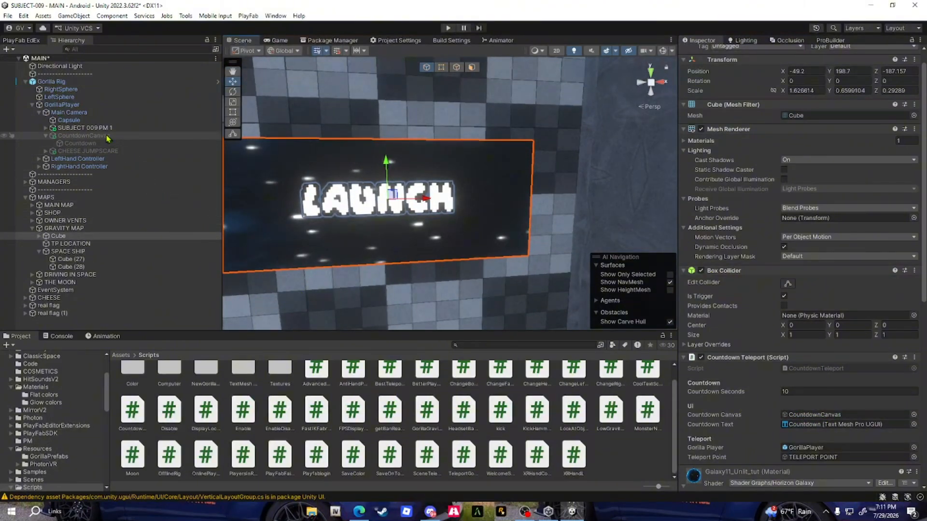
drag(107, 136, 796, 425)
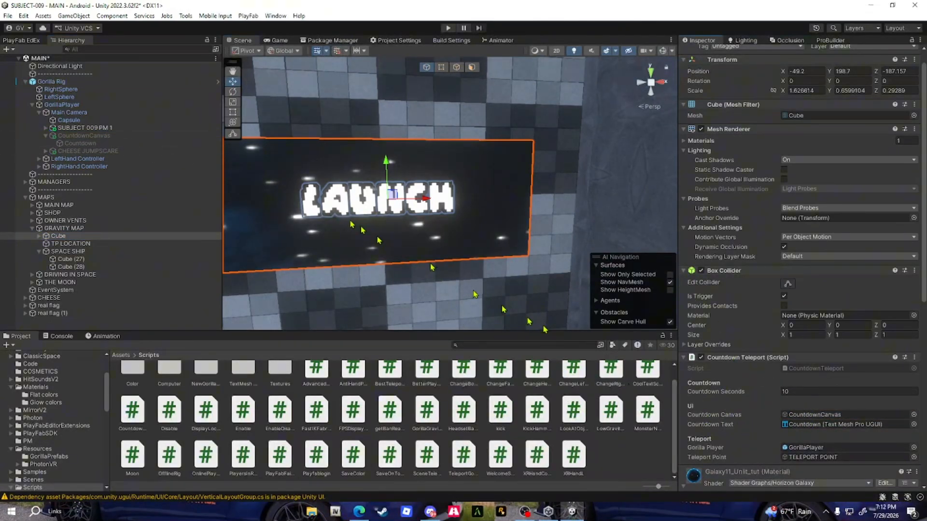
drag(90, 144, 815, 426)
key(s)
mouse_move(500, 201)
right_down()
mouse_move(459, 193)
mouse_move(496, 187)
right_up()
key(w)
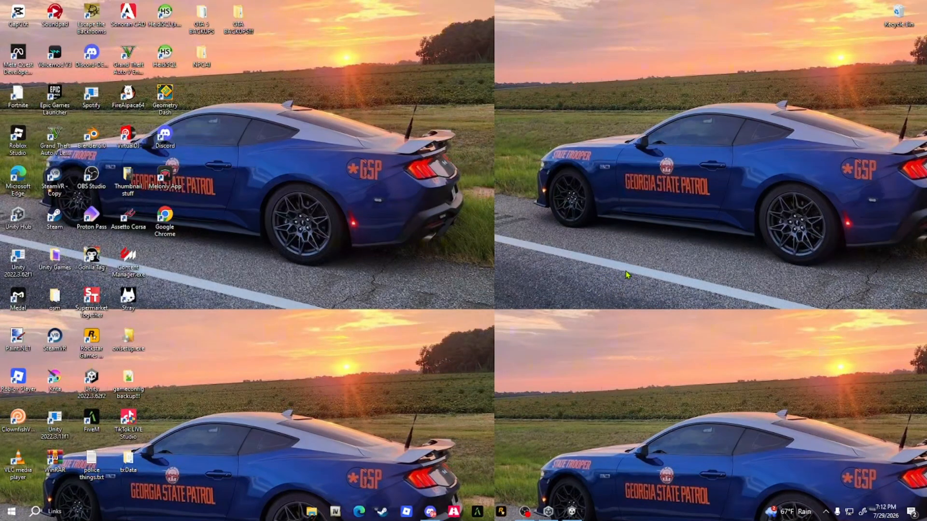
Switch to Discord to view the COUNTDOWN TELEPORT post and its COUNTDOWN-TELEPORT.unitypackage attachment, and return to the desktop
click(430, 511)
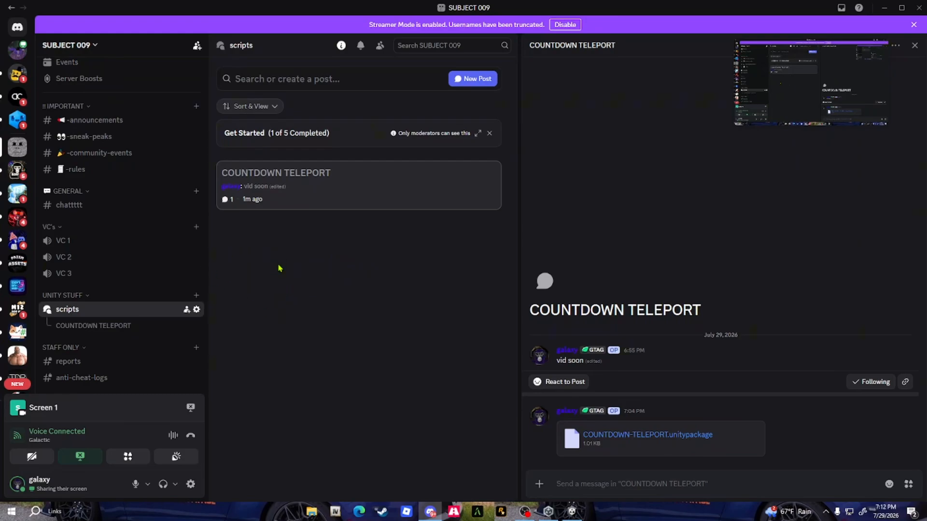
key(super+d)
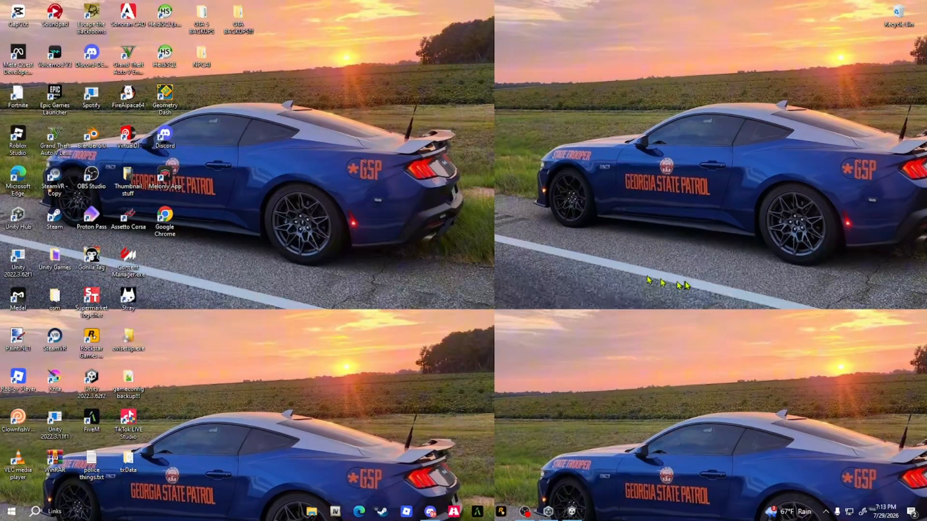